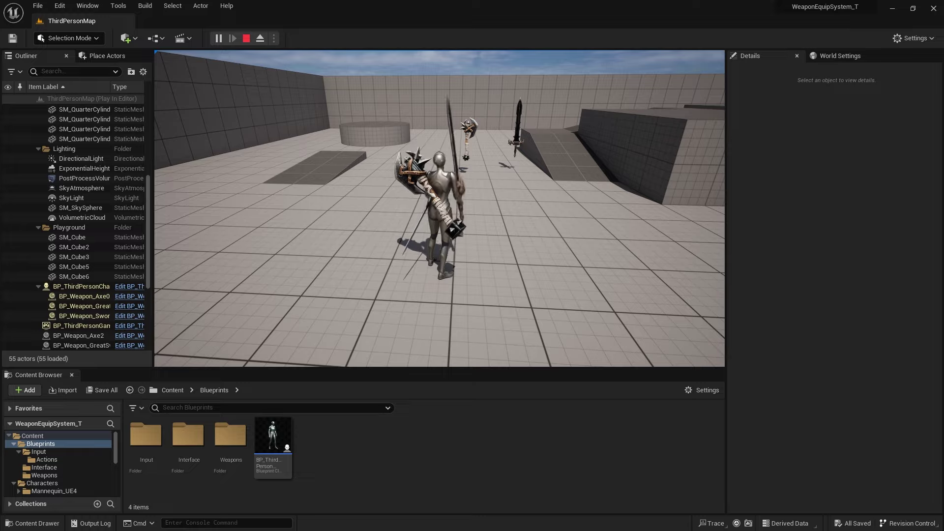
Play-test the character, running around the level and swinging the sword
key(a)
key(d)
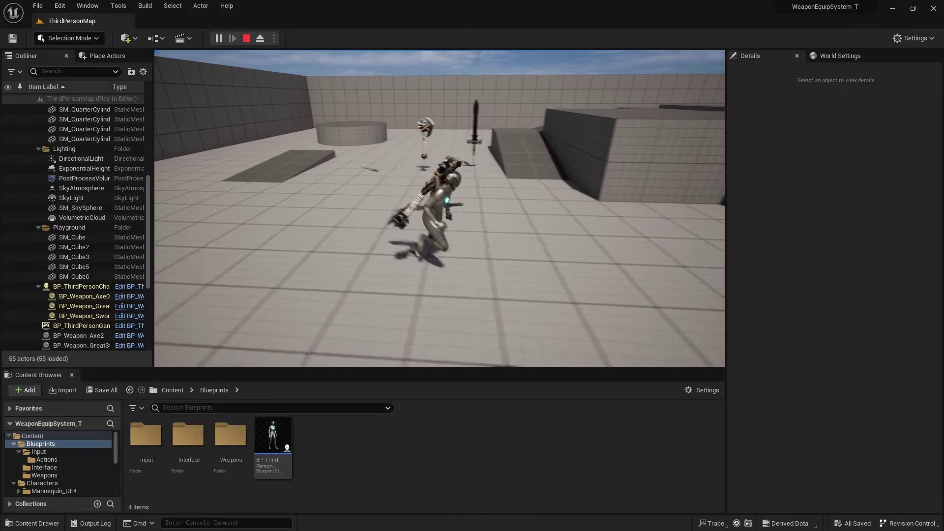
key(s)
key(a)
key(w)
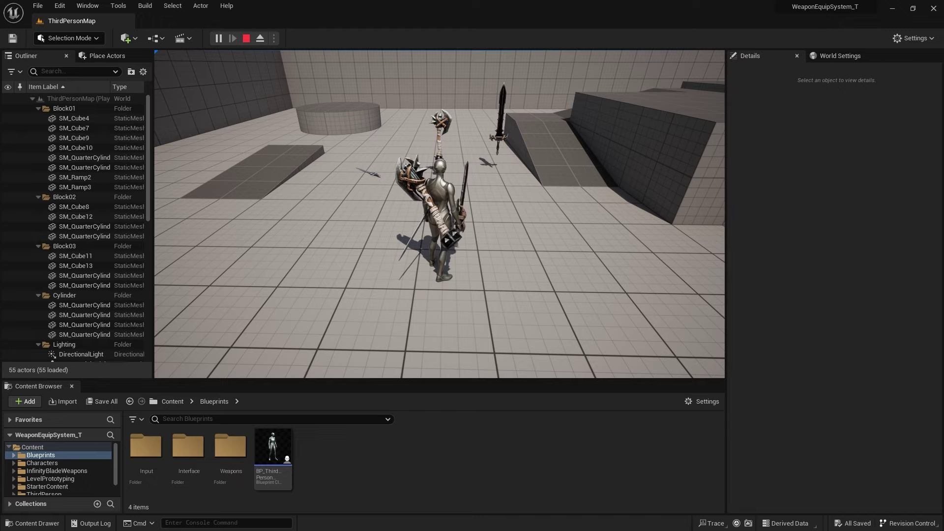
key(w)
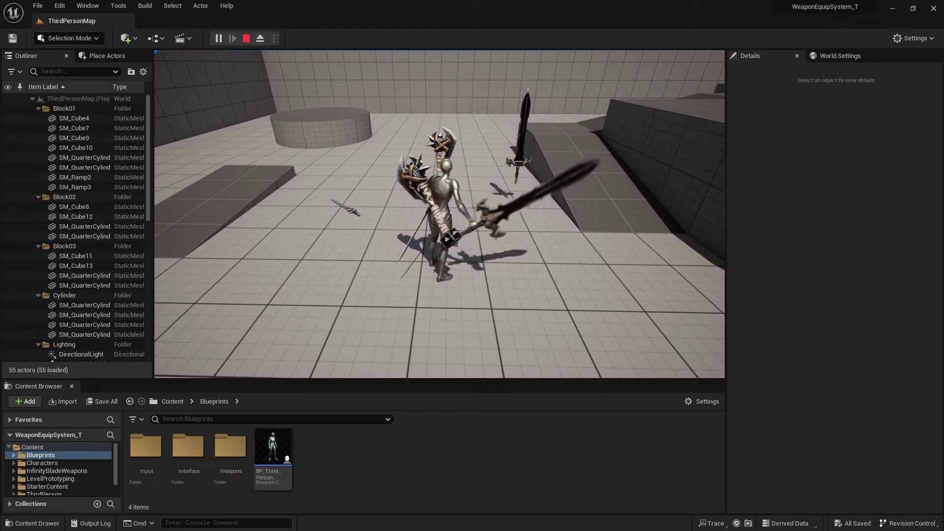
key(w)
key(e)
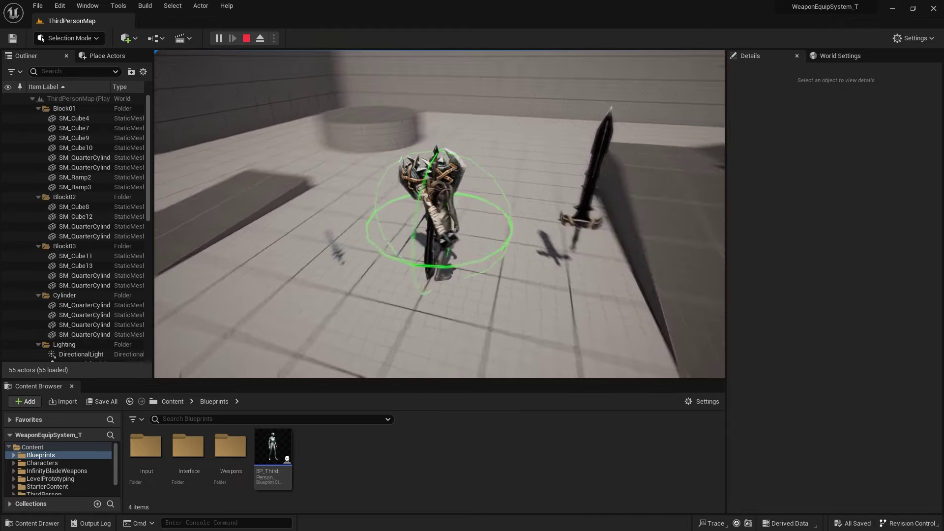
key(s)
End the play session and select the IA_EquipSword node chain in the Event Graph
key(Escape)
double_click(272, 452)
drag(177, 196, 685, 339)
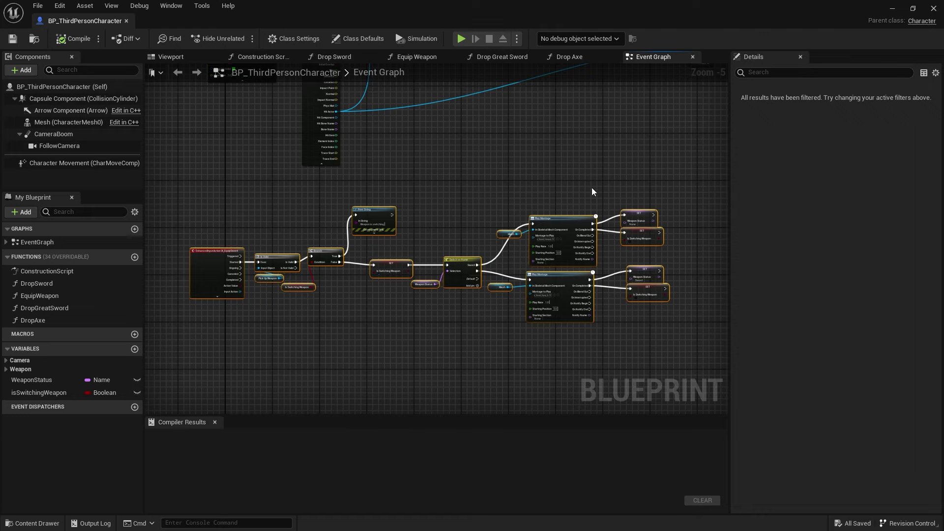
Show BP_ThirdPersonCharacter's Class Defaults, with Weapon Status None and switching disabled
click(380, 327)
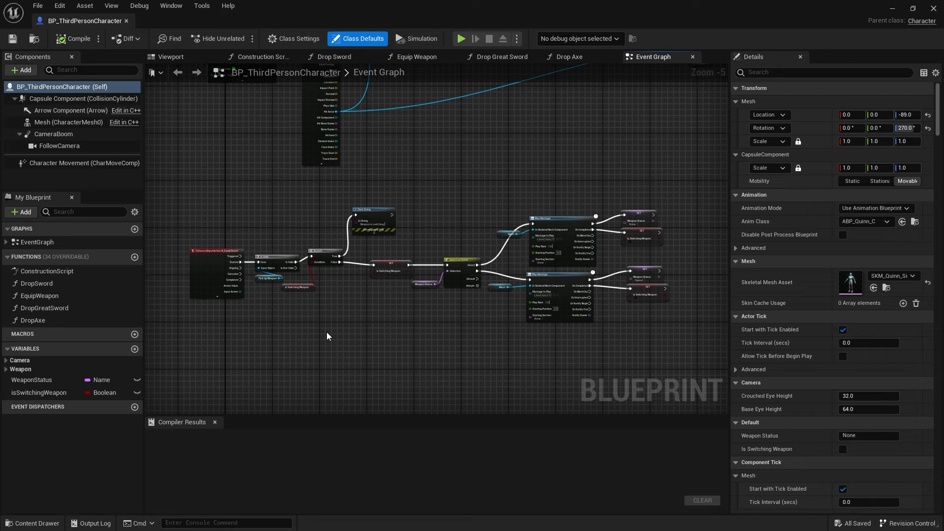
Browse the Content Drawer to the Blueprints > Input > Actions folder
key(ctrl+space)
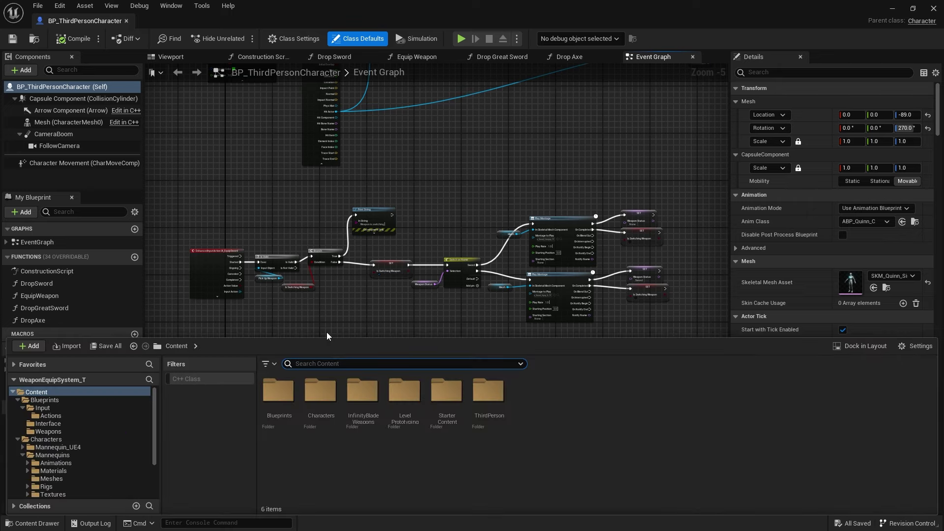
click(347, 482)
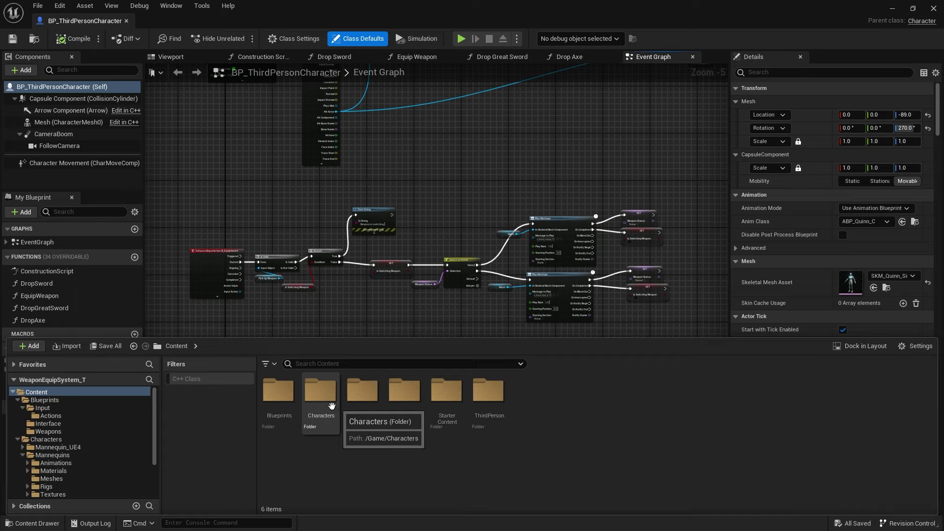
double_click(279, 403)
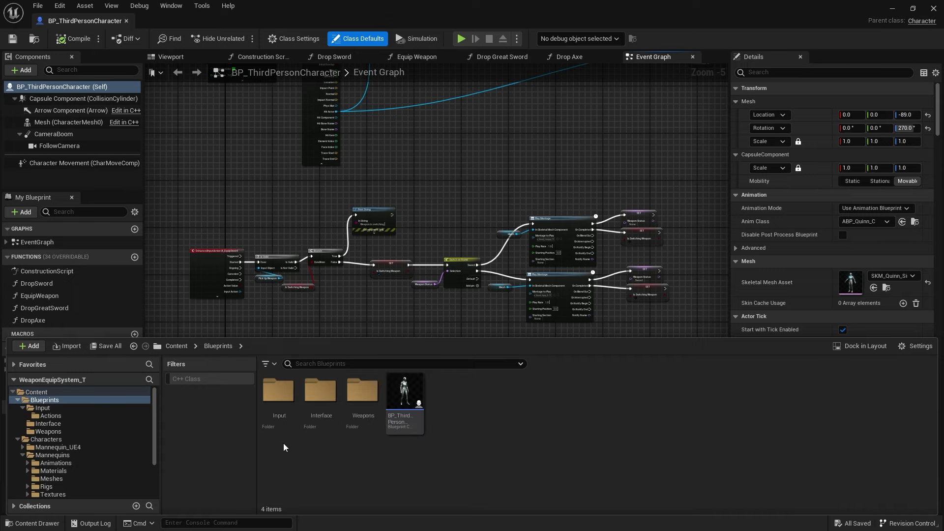
double_click(278, 396)
double_click(278, 394)
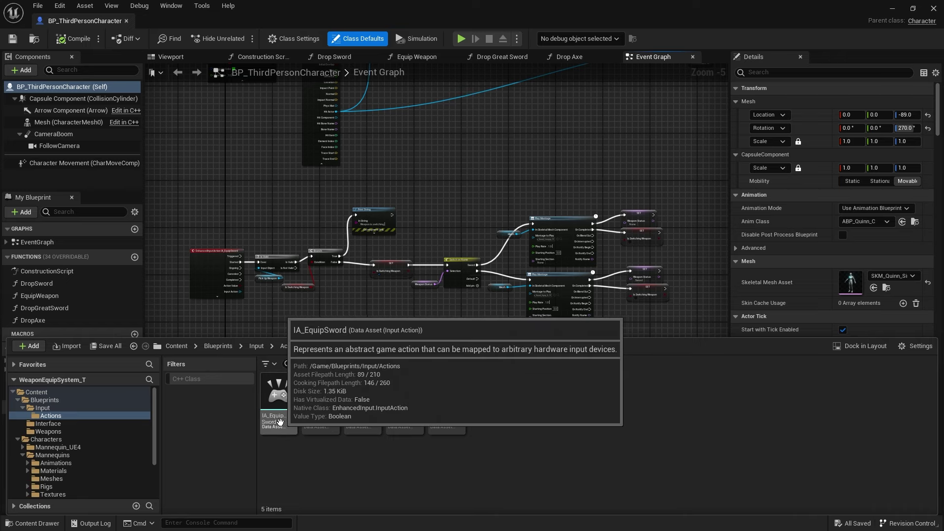
Create an Input Action named IA_EquipGreatSword, then open and close it
right_click(300, 452)
mouse_move(346, 352)
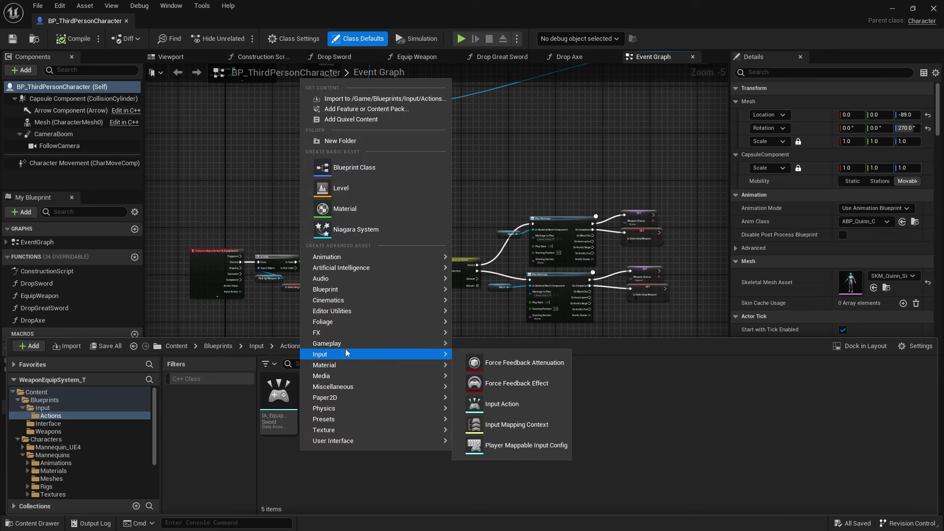
click(505, 404)
key(BackSpace)
text(IA)
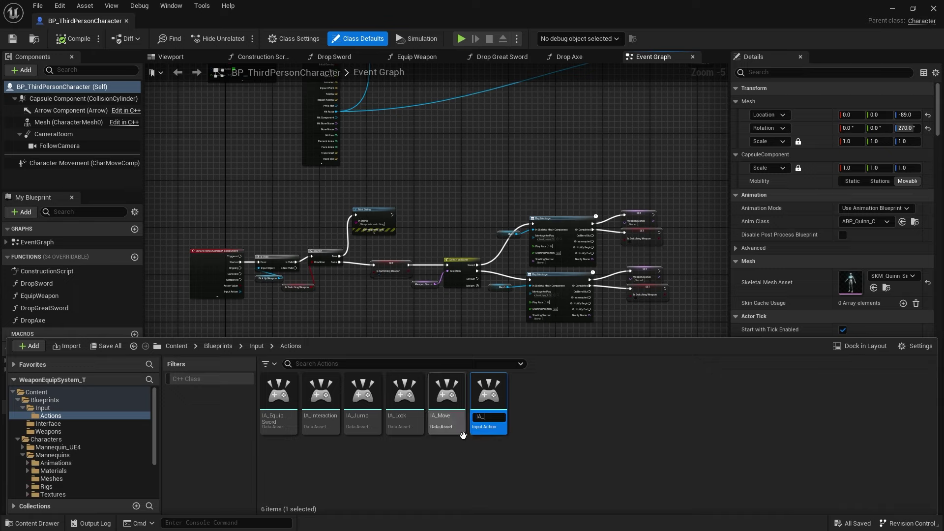
text(_EquipGreatSword)
key(Return)
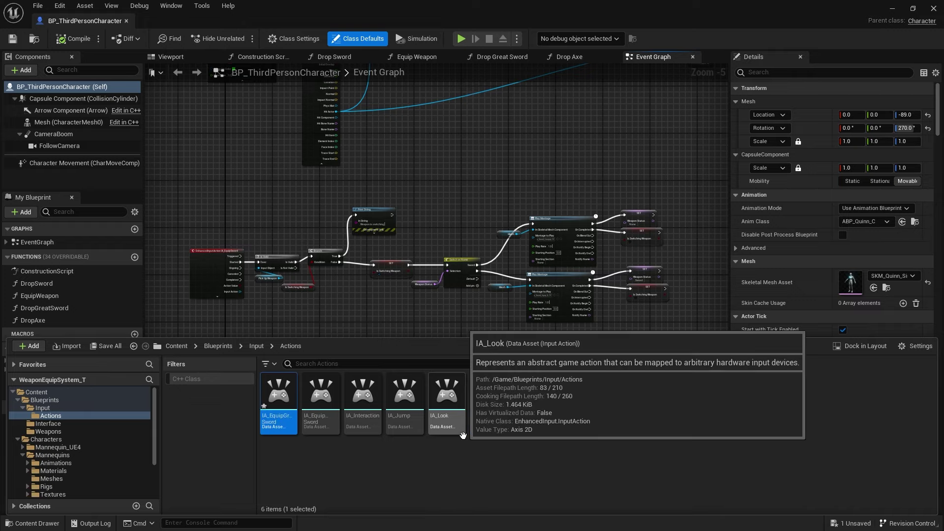
click(408, 462)
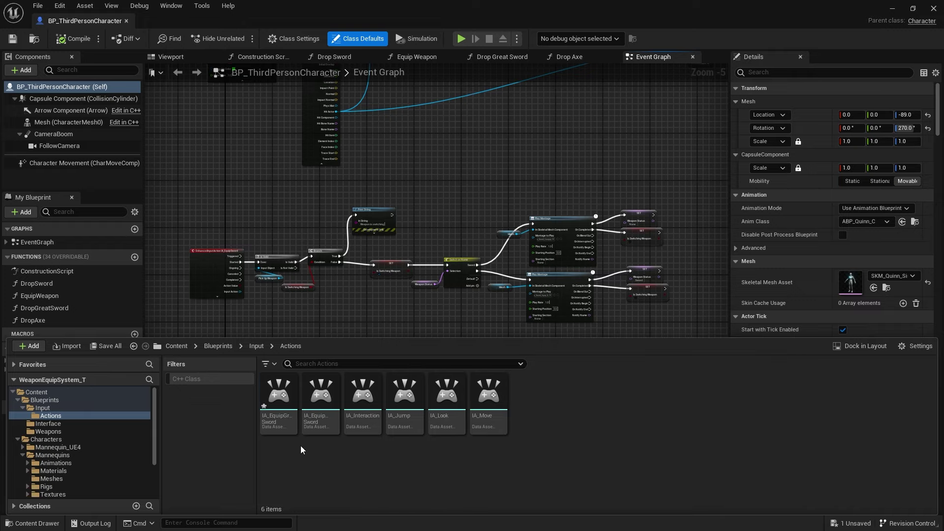
double_click(278, 415)
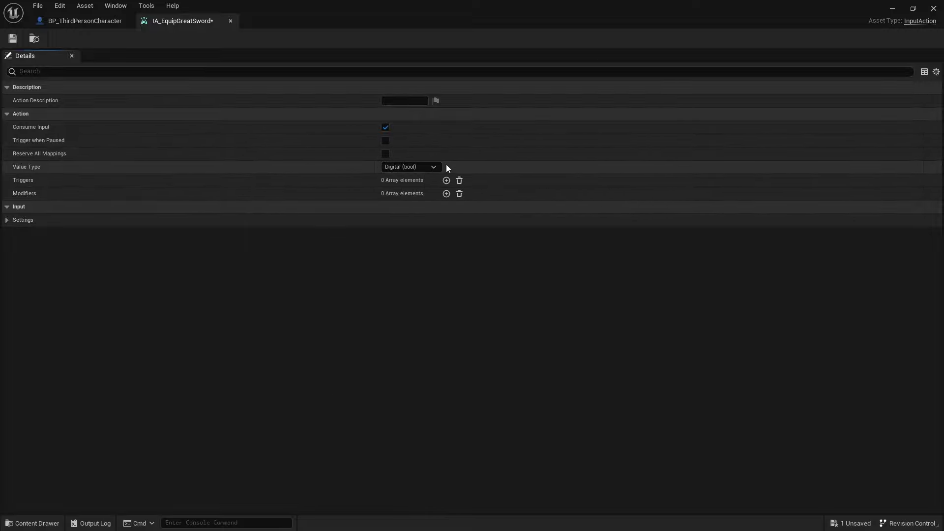
click(231, 21)
Duplicate IA_EquipSword as a new IA_EquipAxe input action, then open and close it
key(ctrl+space)
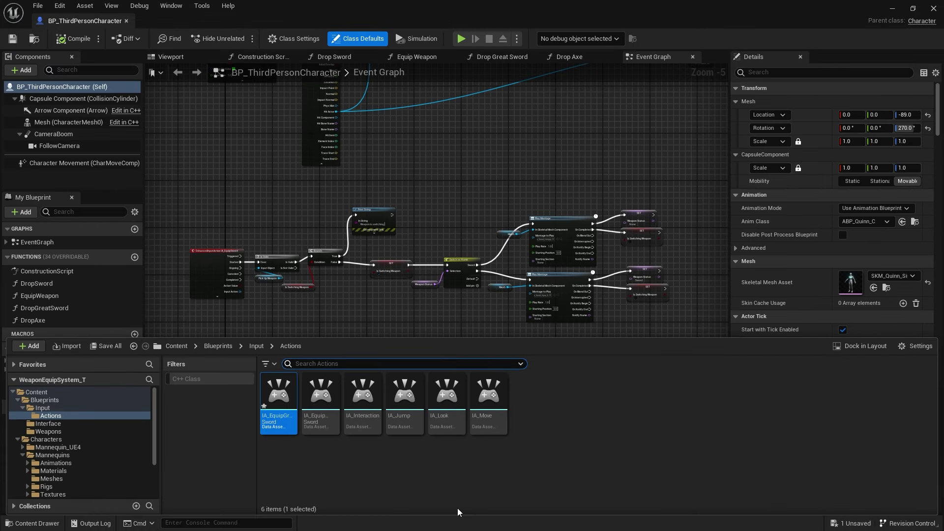
click(325, 396)
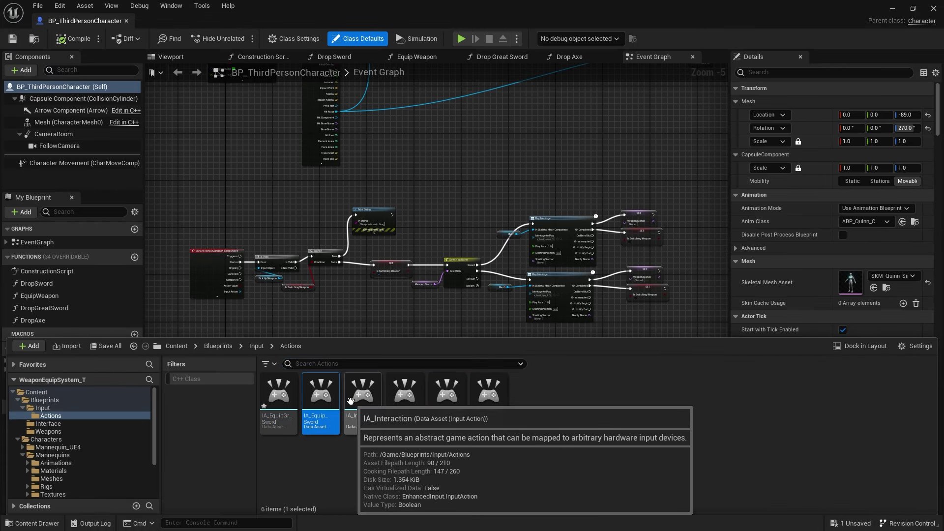
key(ctrl+d)
text(IA_EquipS)
key(BackSpace)
text(Axe)
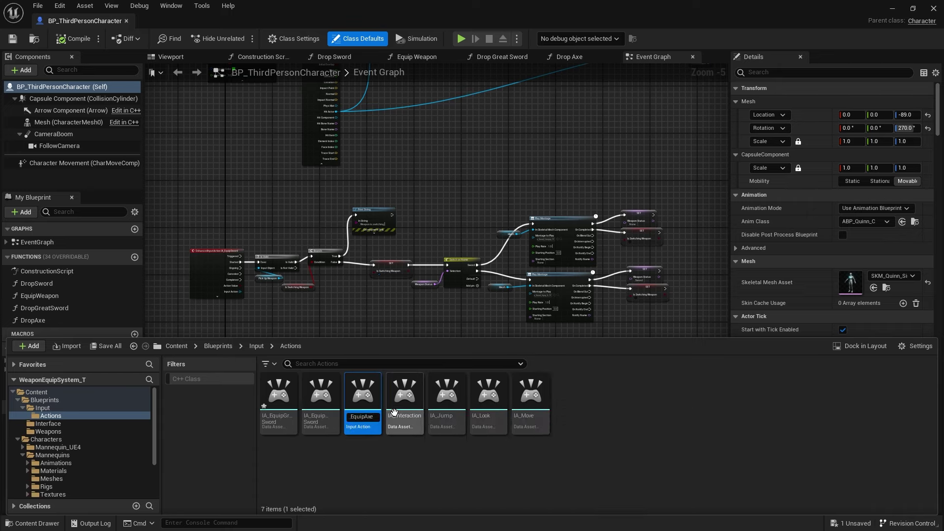
key(Return)
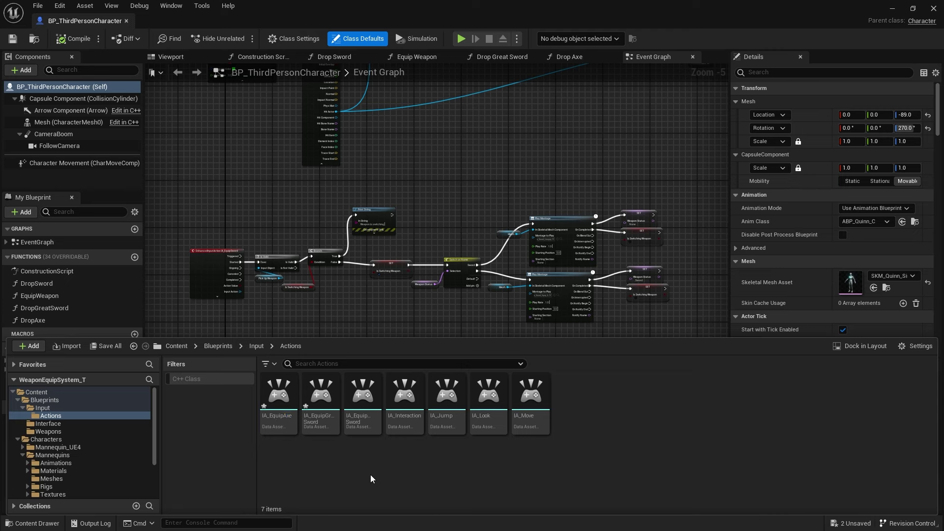
double_click(287, 401)
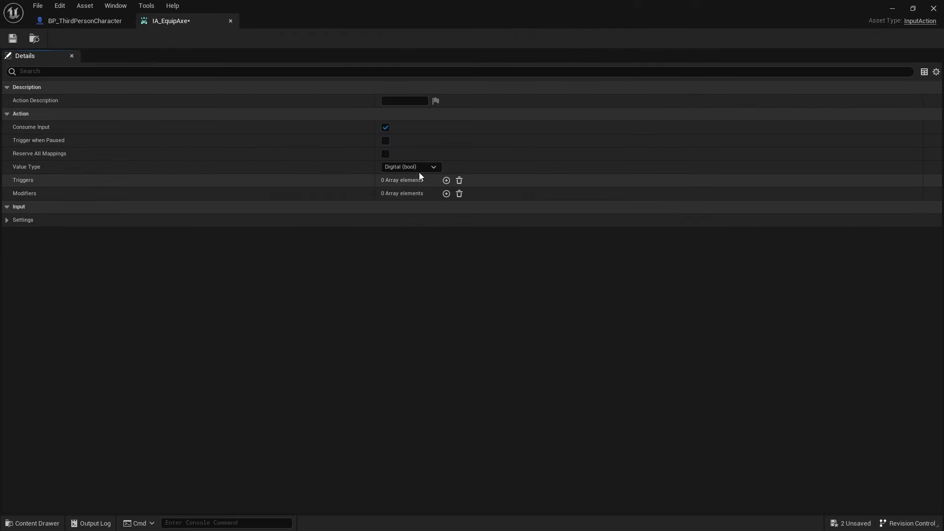
click(230, 22)
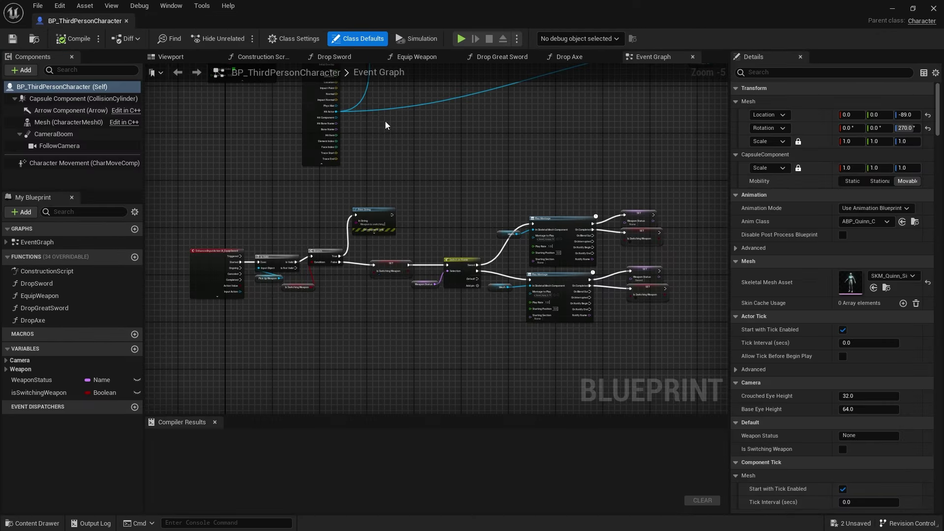
key(ctrl+space)
click(456, 451)
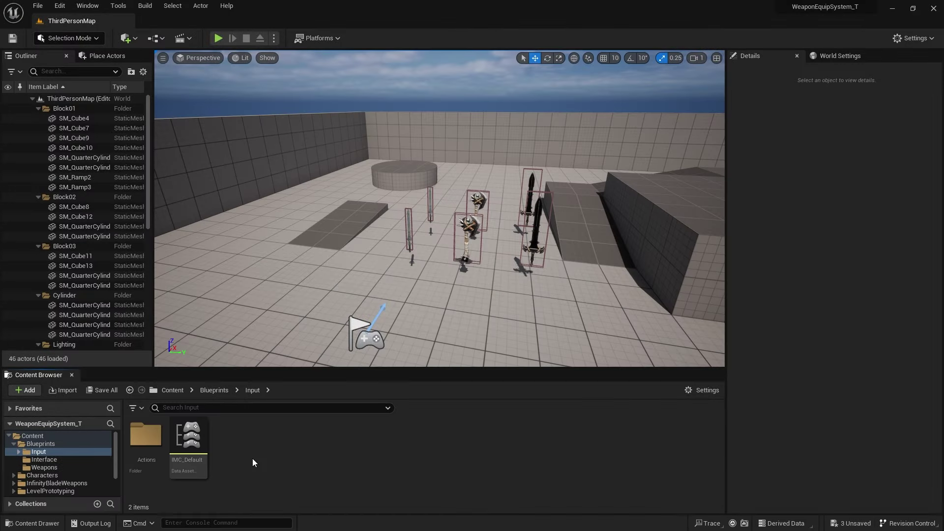
Open the IMC_Default mapping context from the Blueprints > Input folder
double_click(157, 442)
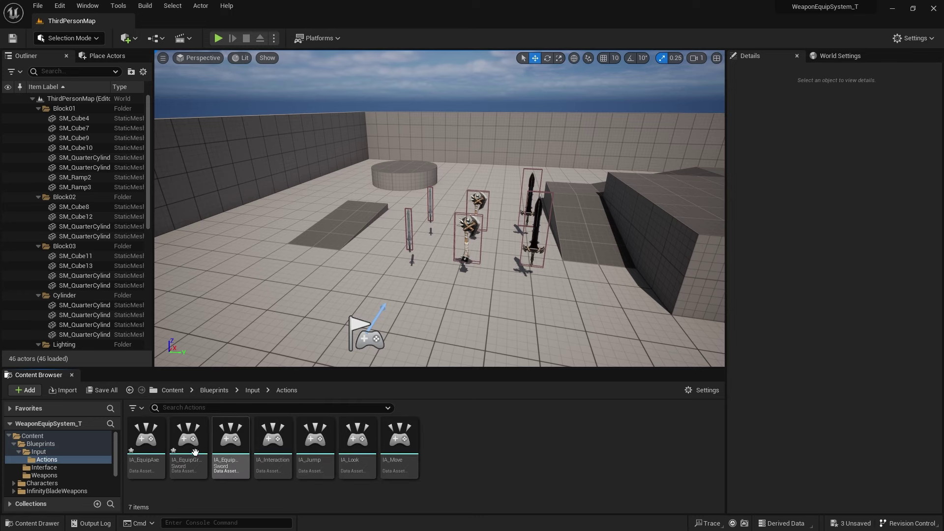
click(252, 390)
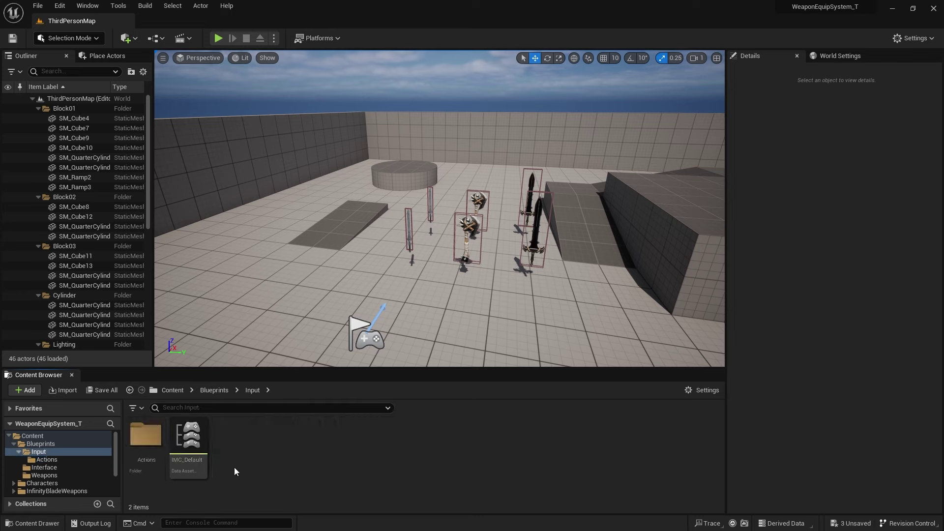
click(186, 458)
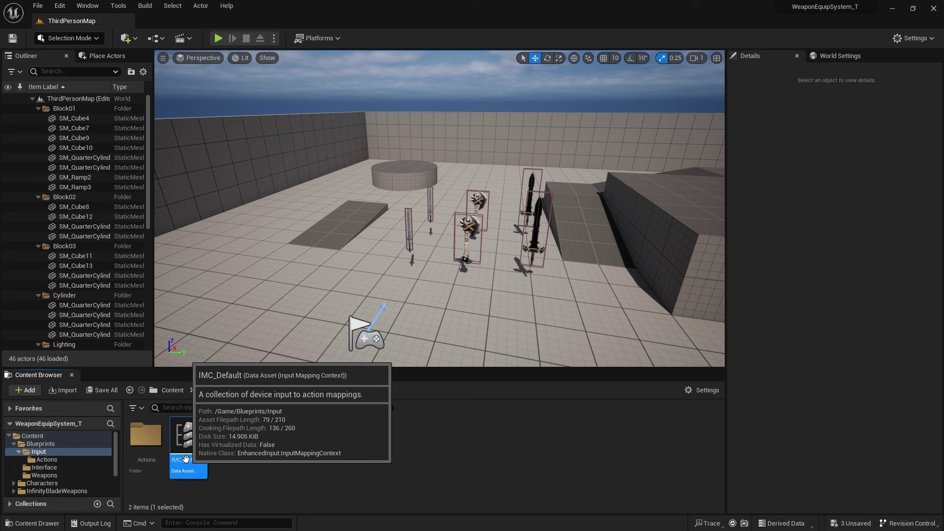
double_click(187, 457)
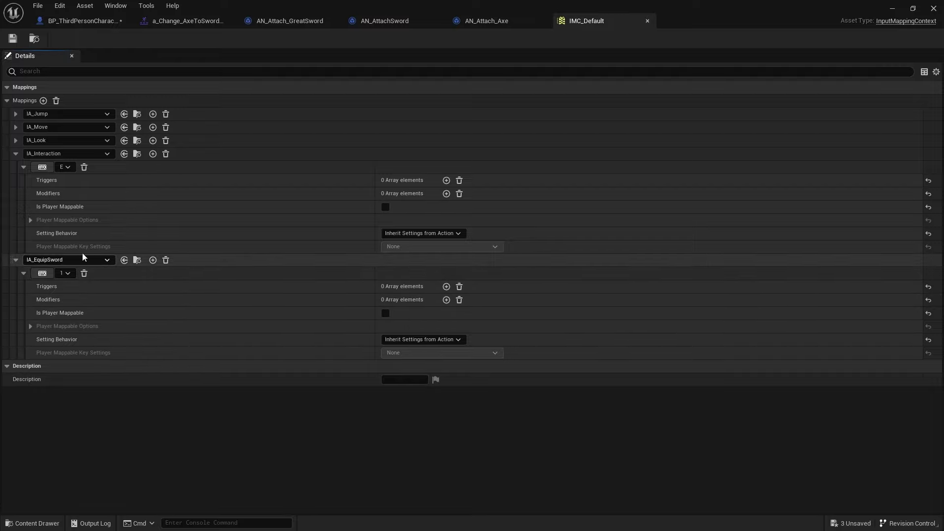
Add two IMC_Default mappings, assigning IA_EquipGreatSword and IA_EquipAxe
click(44, 100)
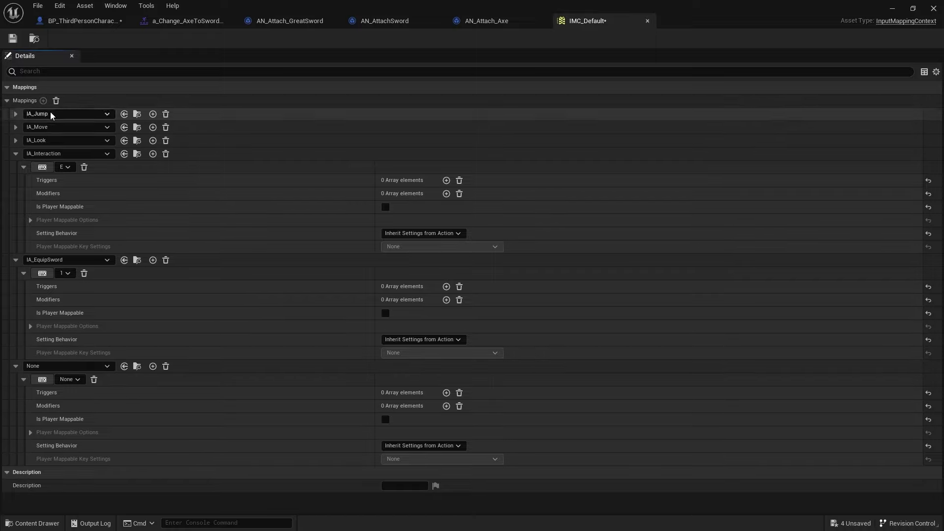
click(74, 367)
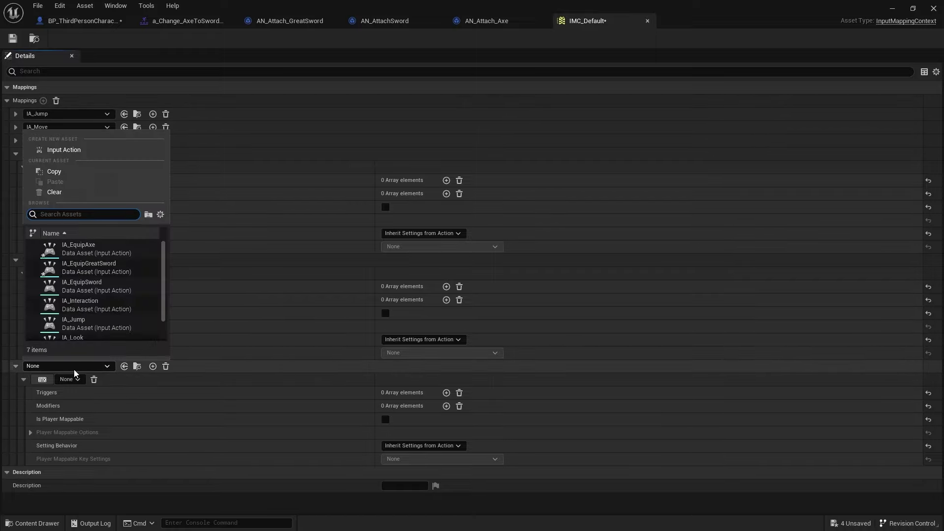
click(118, 269)
click(44, 101)
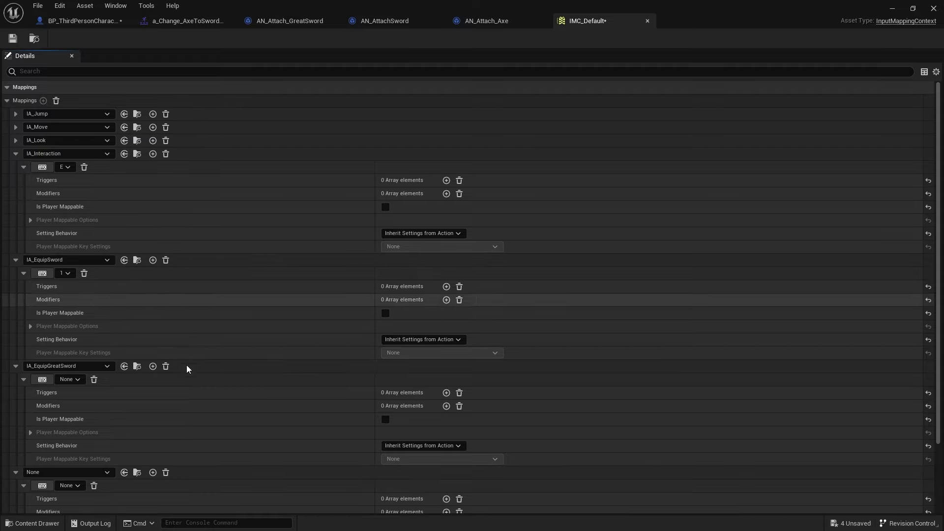
scroll(133, 427, down, 3)
click(106, 410)
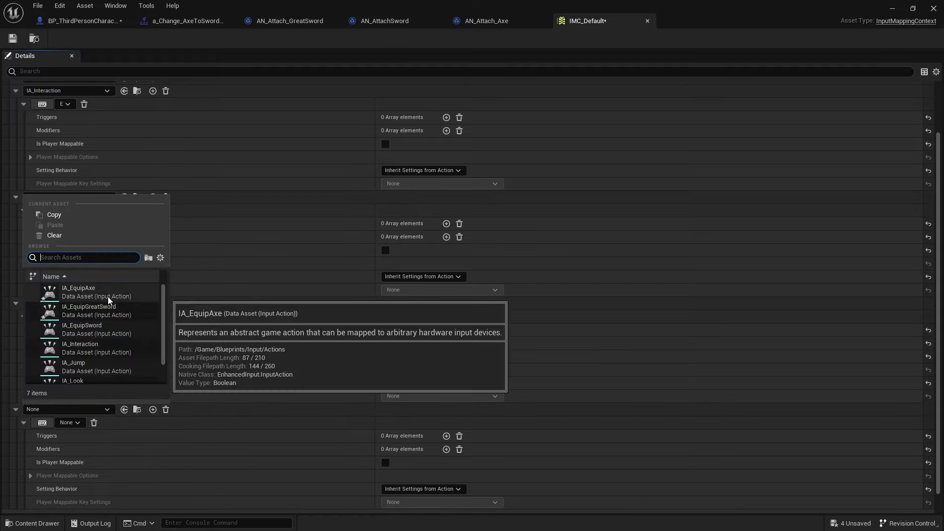
click(105, 302)
scroll(158, 276, down, 1)
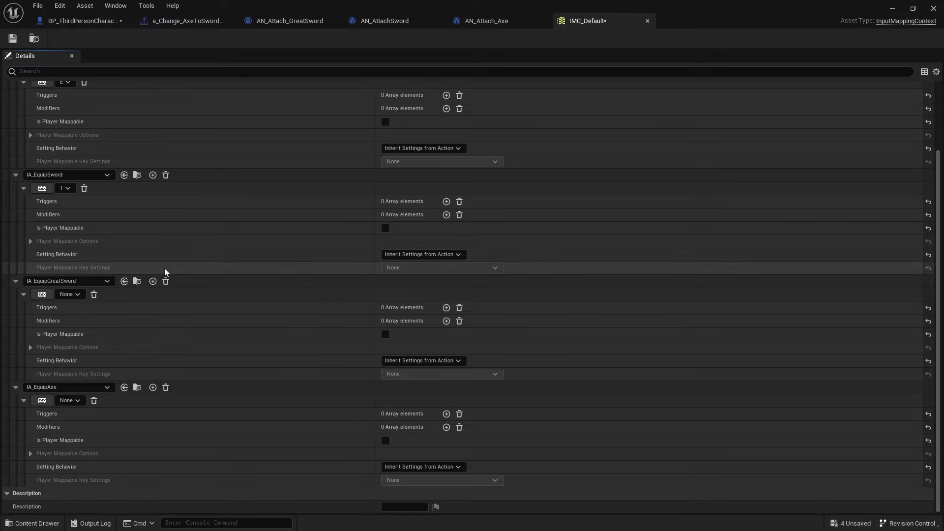
Bind IA_EquipGreatSword to key 2 and IA_EquipAxe to key 3, then save IMC_Default
click(41, 295)
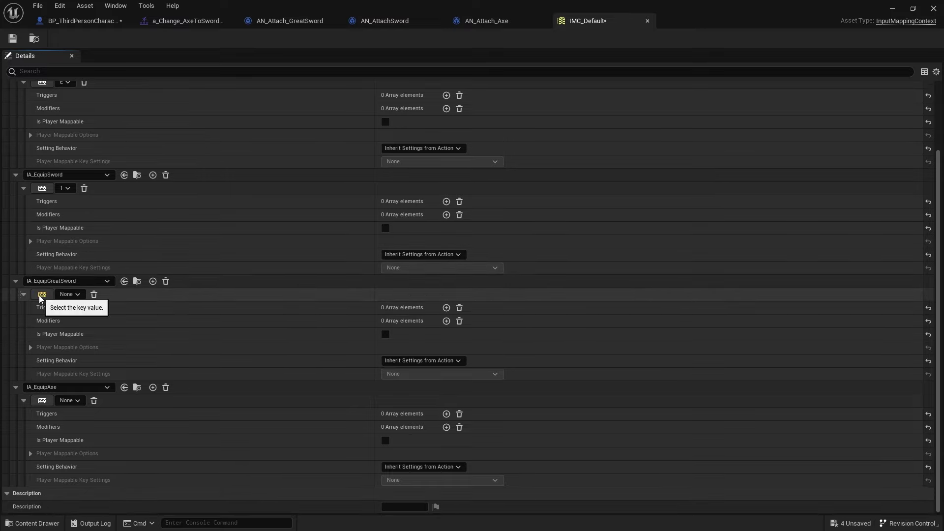
key(2)
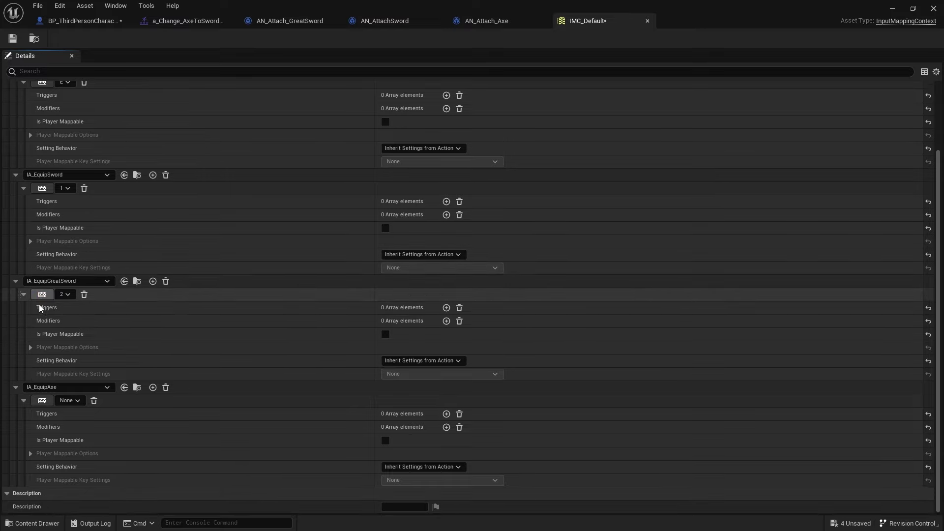
click(42, 400)
key(3)
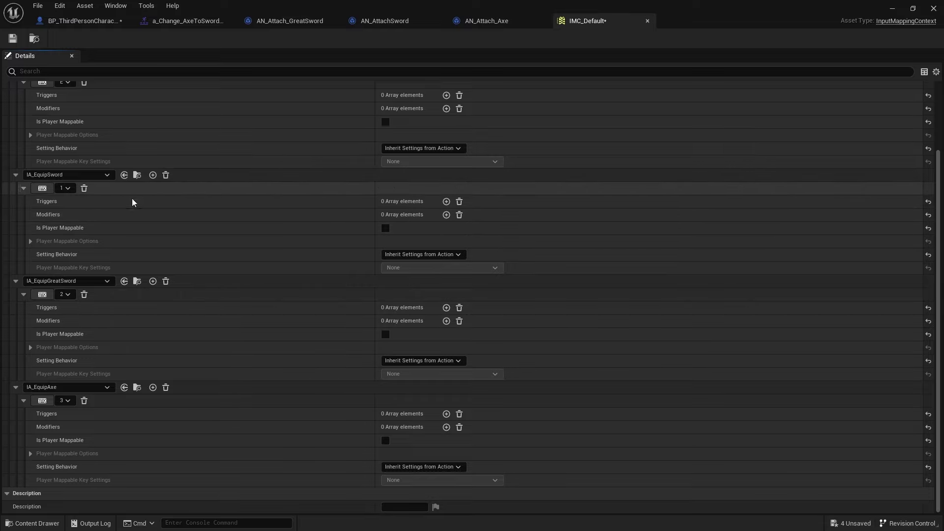
scroll(277, 263, up, 3)
scroll(282, 268, down, 3)
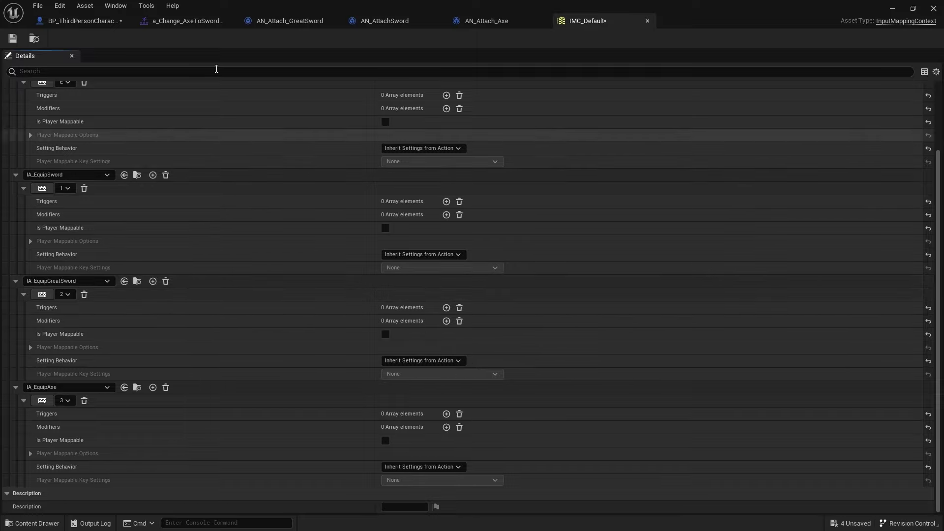
click(13, 39)
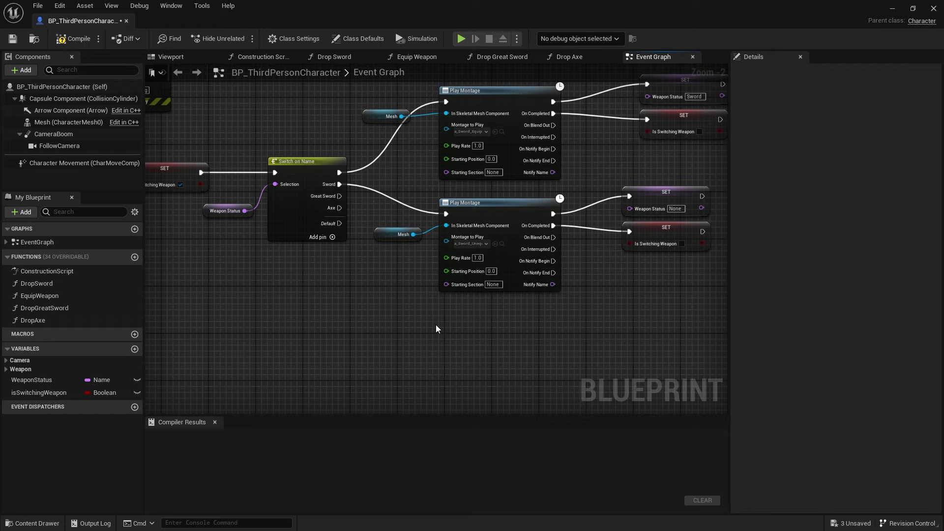
Add a Play Montage node fed by the Mesh component and driven by the Great Sword case
right_click(435, 328)
text(play )
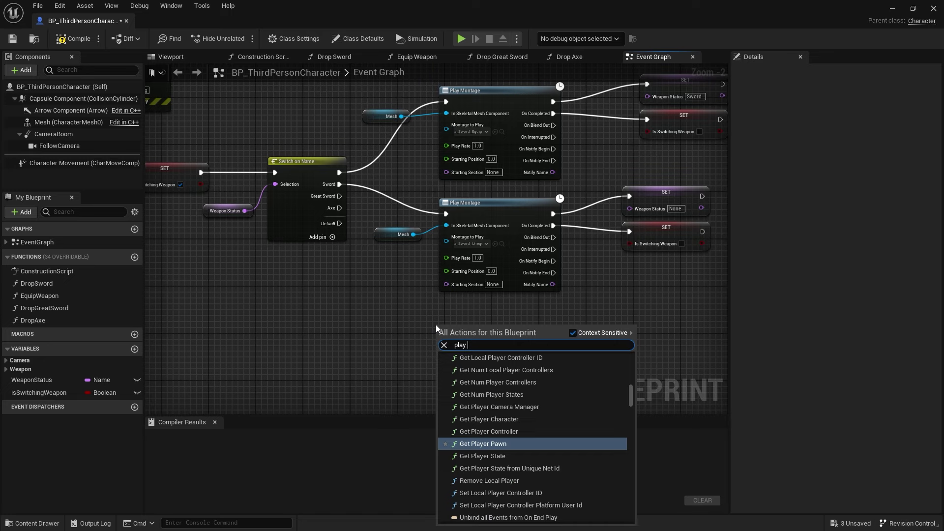
text(mont)
click(498, 375)
drag(505, 337, 509, 316)
right_drag(381, 258, 373, 203)
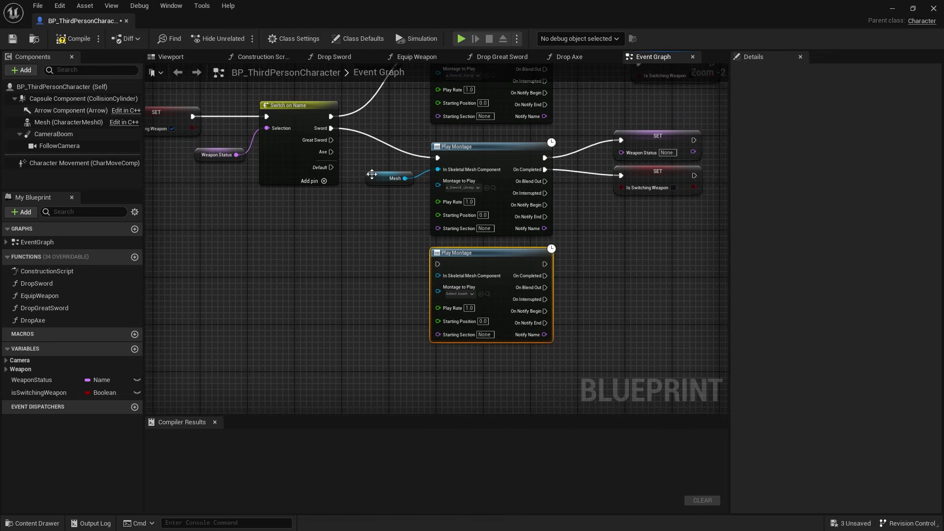
drag(69, 122, 437, 276)
drag(360, 294, 373, 282)
drag(332, 140, 438, 265)
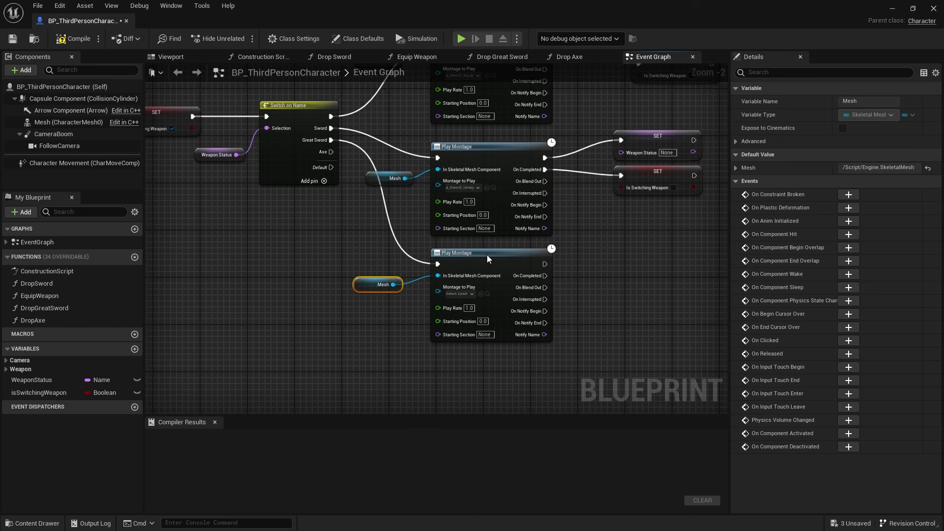
right_drag(591, 231, 500, 210)
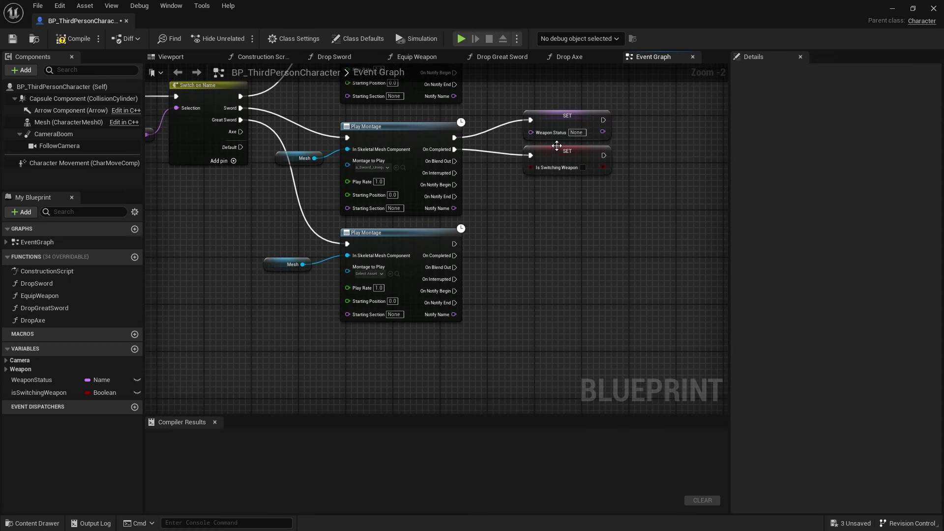
Copy SET Weapon Status after the Great Sword Play Montage and set its value to Sword
click(559, 124)
key(ctrl+c)
key(ctrl+v)
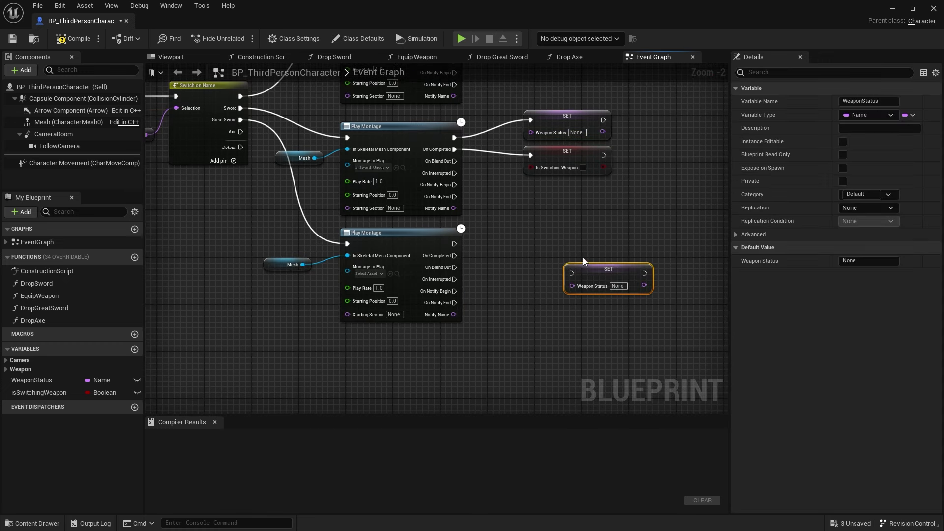
drag(603, 268, 536, 238)
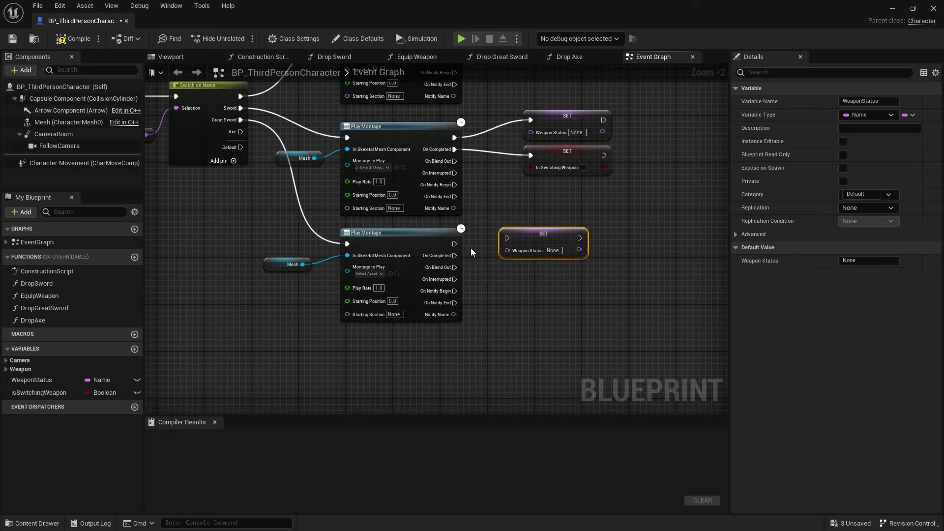
drag(455, 244, 540, 234)
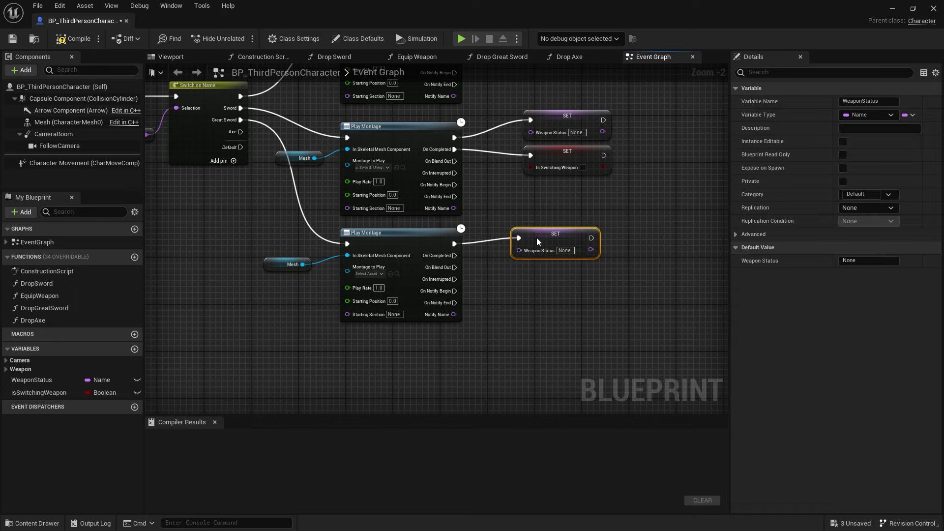
click(565, 251)
text(Swor)
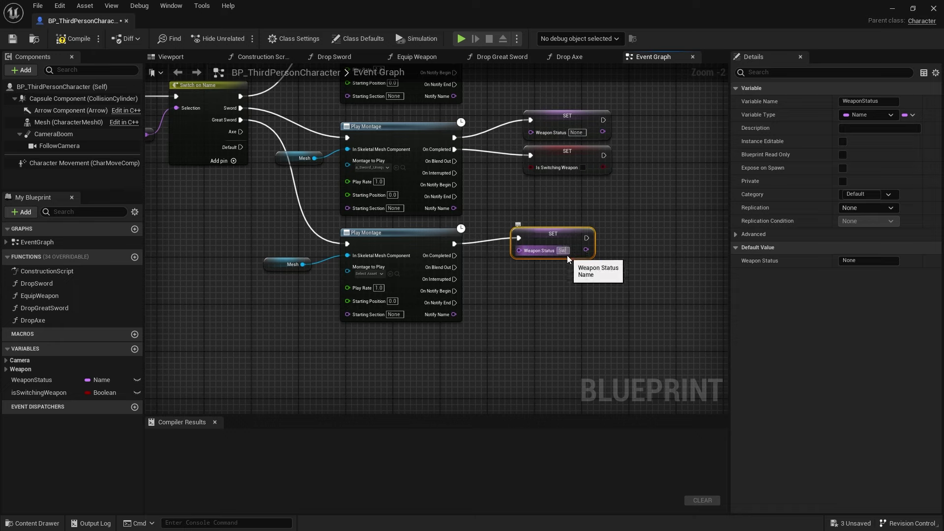
text(d)
key(Return)
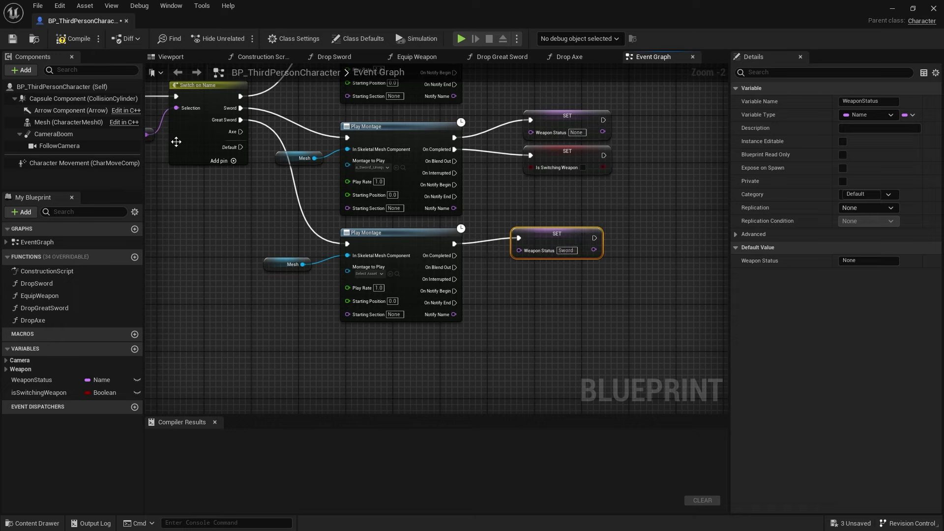
click(568, 237)
click(518, 273)
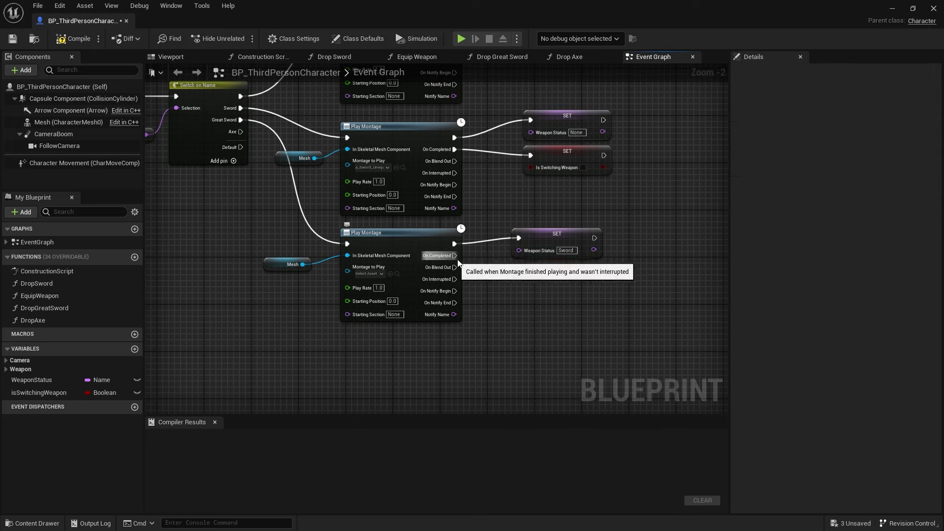
Duplicate SET Is Switching Weapon, wire On Completed to it, and open the Montage to Play picker
click(560, 171)
key(ctrl+d)
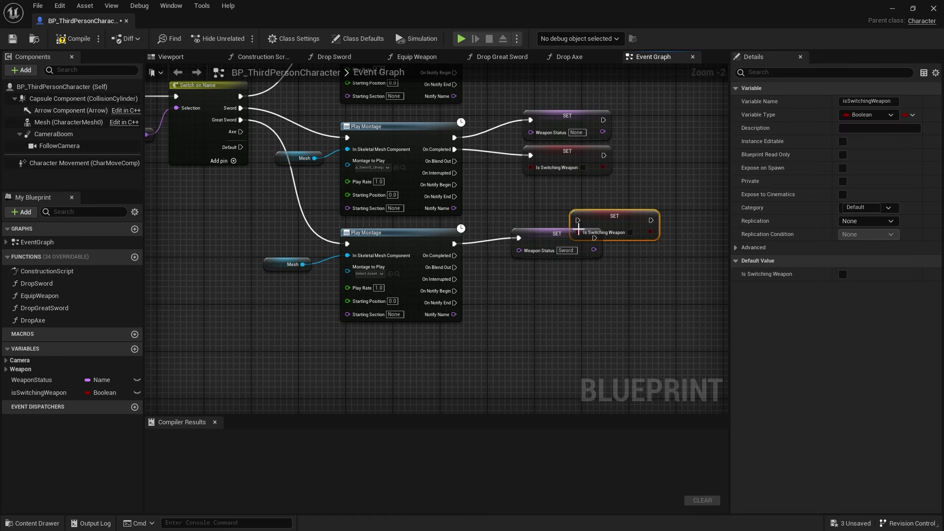
drag(603, 215, 548, 266)
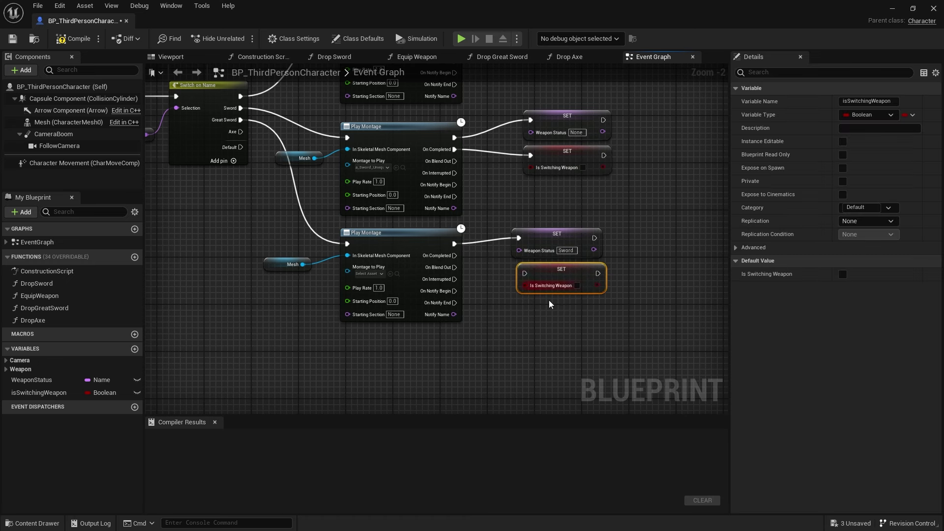
drag(454, 255, 523, 274)
right_drag(517, 332, 539, 337)
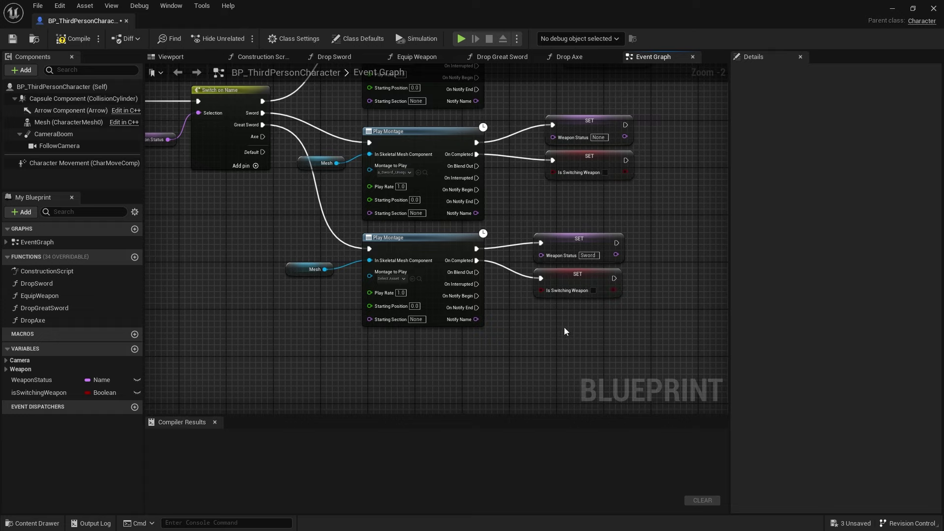
click(402, 278)
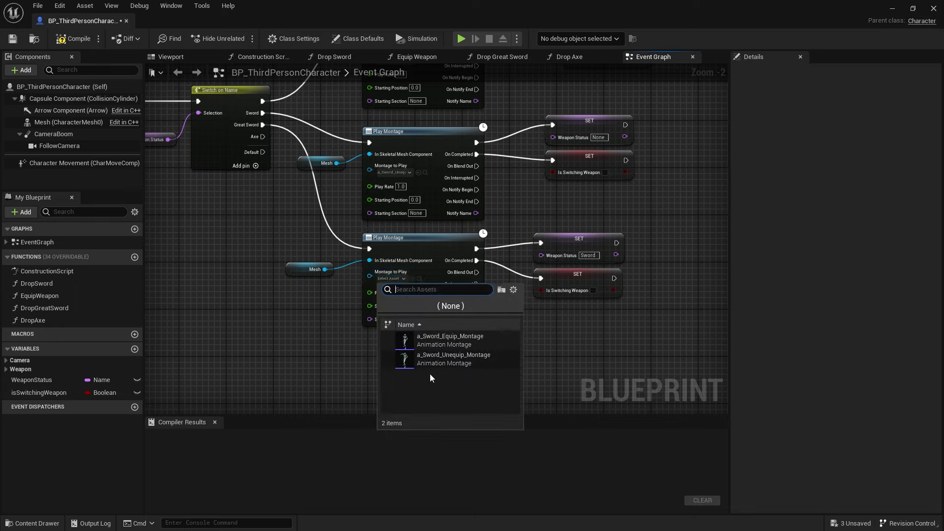